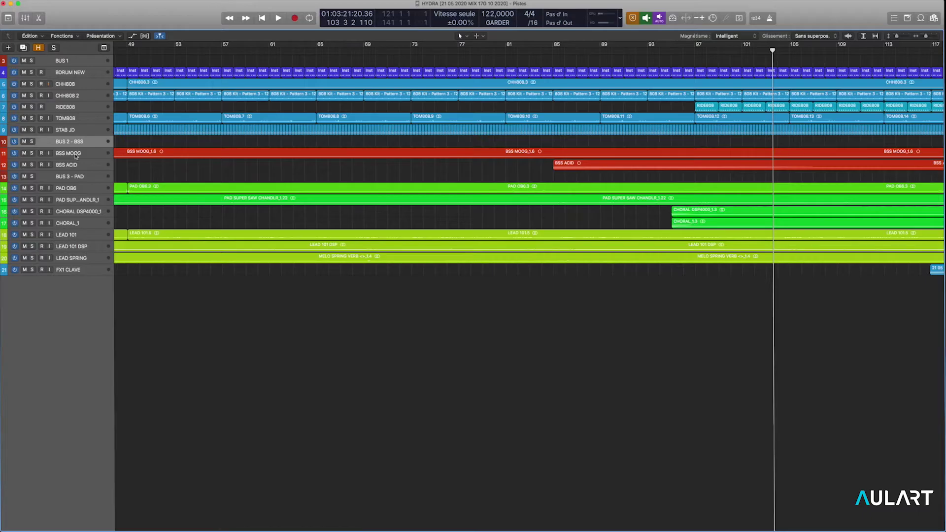
Select the BDRUM NEW kick track and set a cycle range over bars 97–105.
click(73, 74)
click(72, 61)
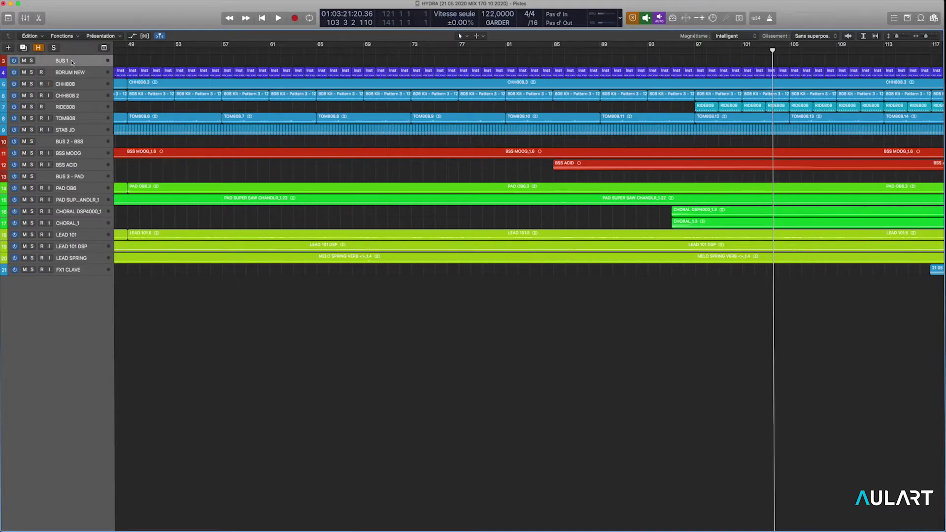
click(68, 72)
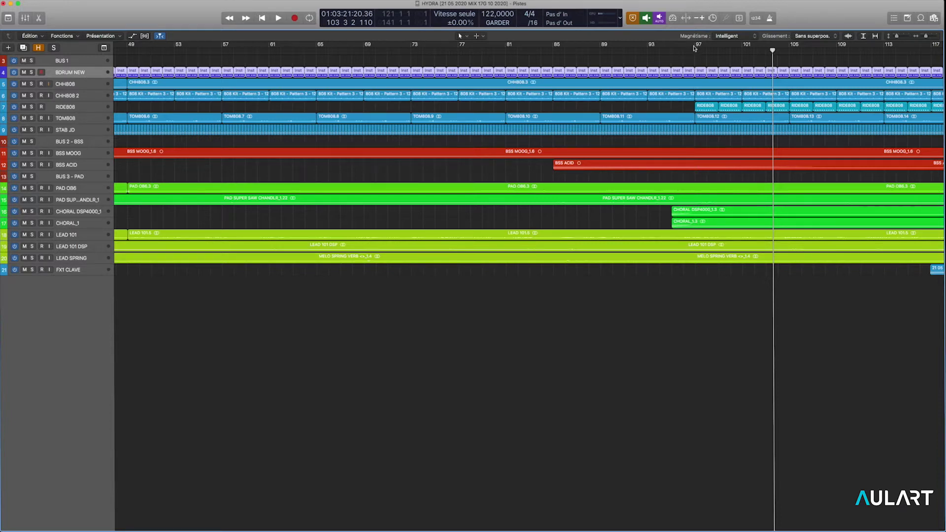
drag(693, 48, 788, 48)
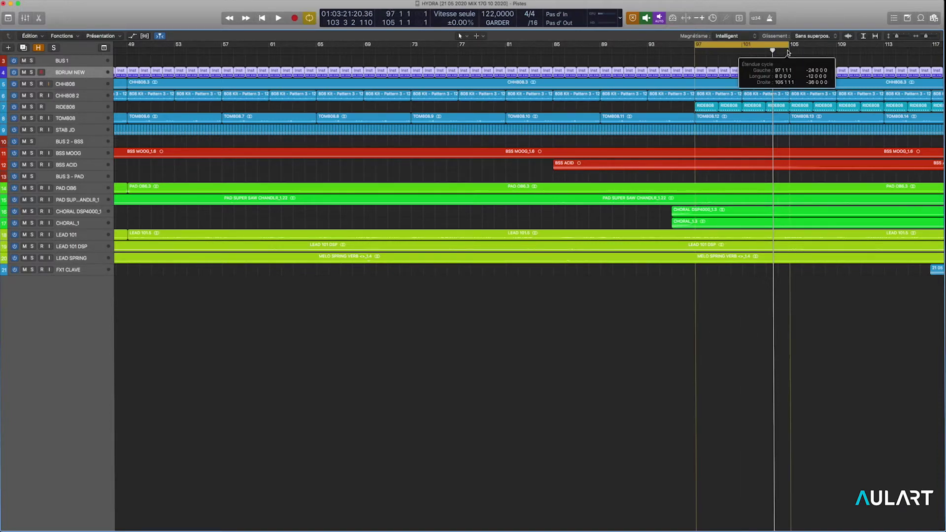
Solo BDRUM NEW, show the inspector, start playback and move the cycle to bars 69–77.
click(31, 72)
key(space)
key(i)
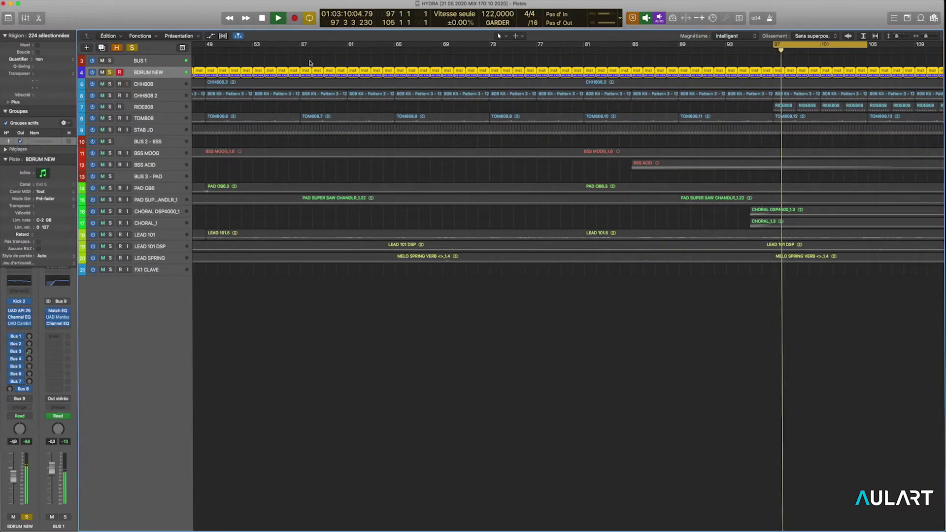
drag(804, 45, 473, 65)
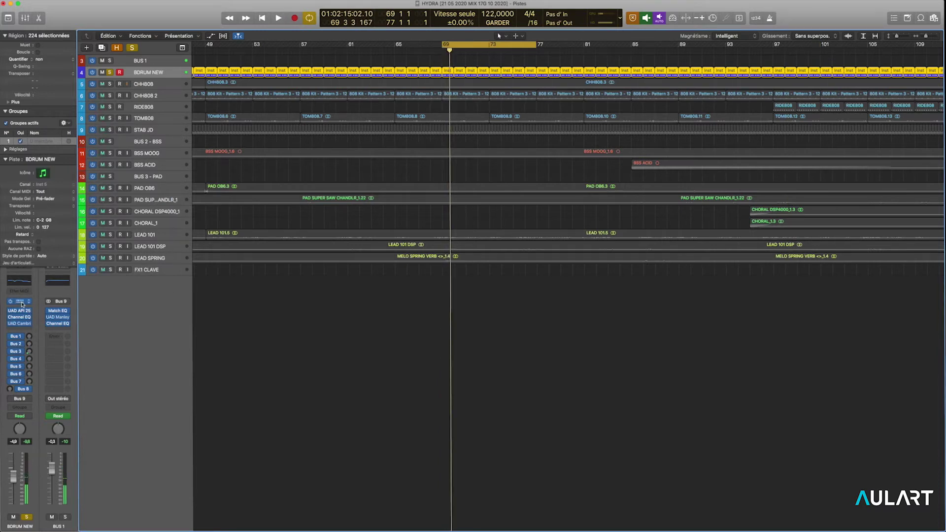
Open the Kick 2 instrument on BDRUM NEW, reposition its window, then close it.
click(22, 302)
drag(152, 23, 315, 69)
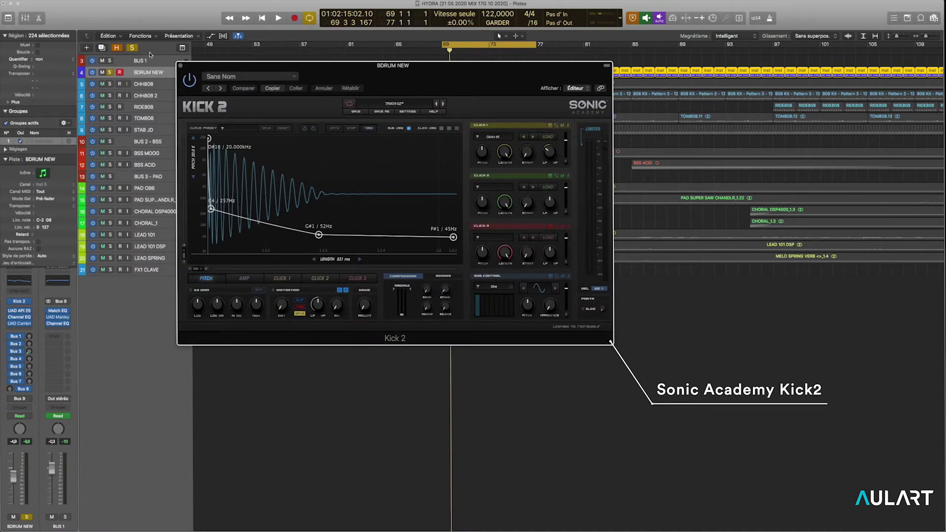
click(180, 66)
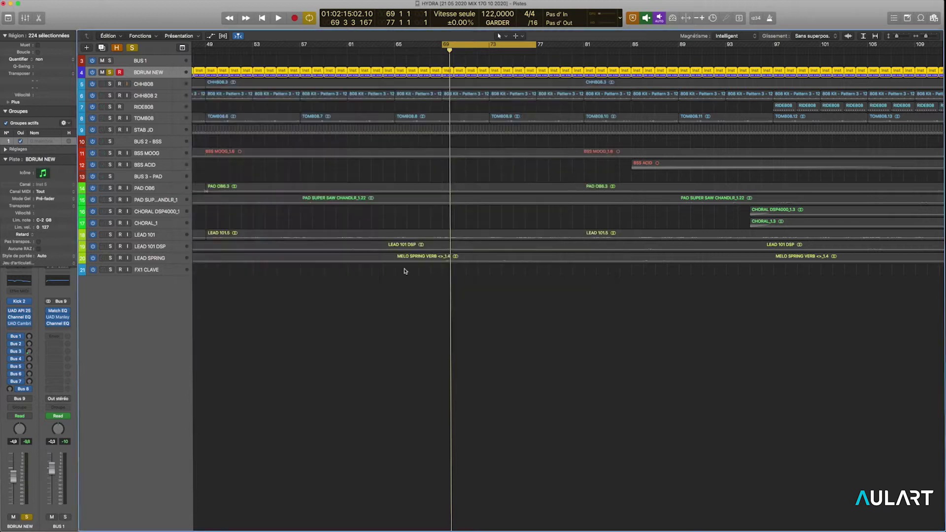
mouse_move(21, 312)
click(21, 313)
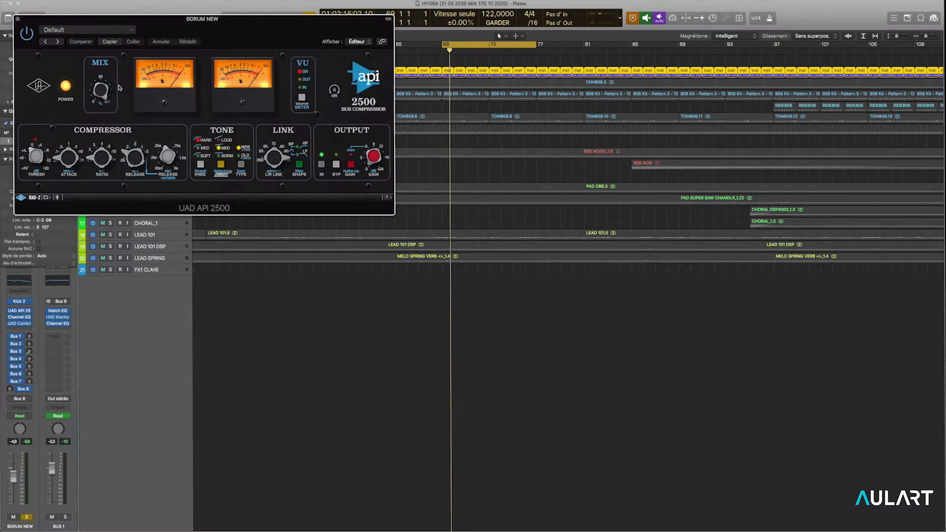
drag(120, 22, 338, 113)
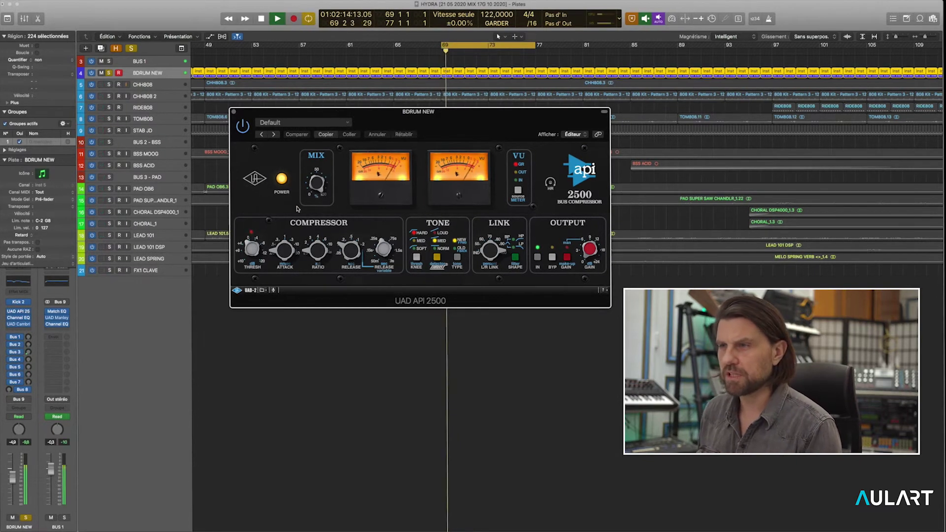
click(282, 179)
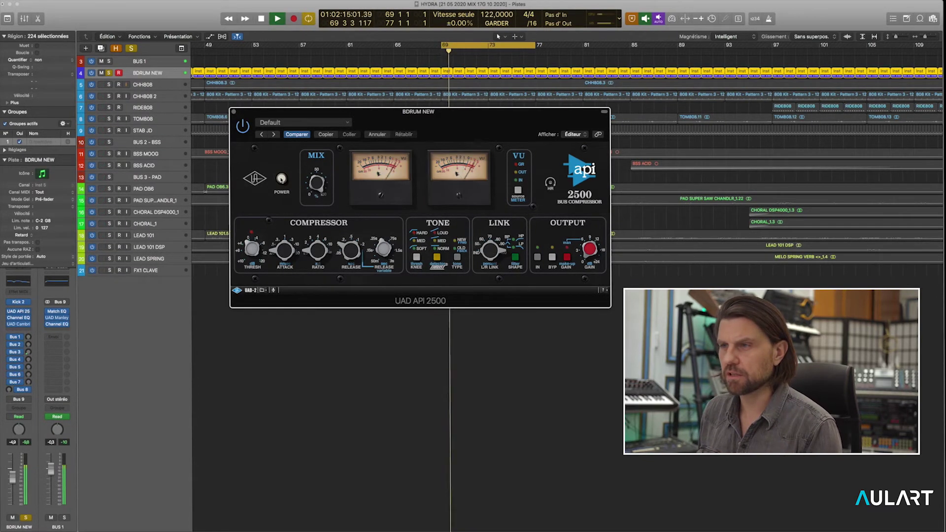
click(281, 179)
key(space)
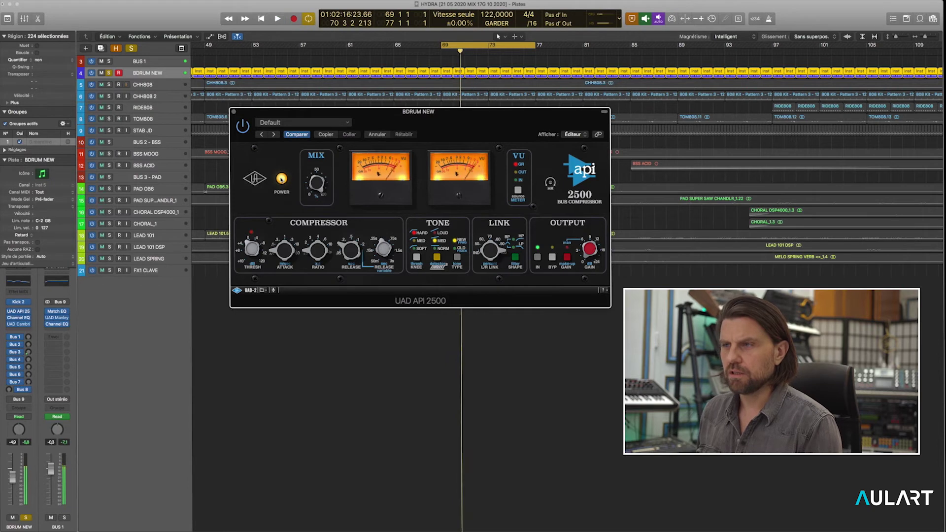
click(235, 112)
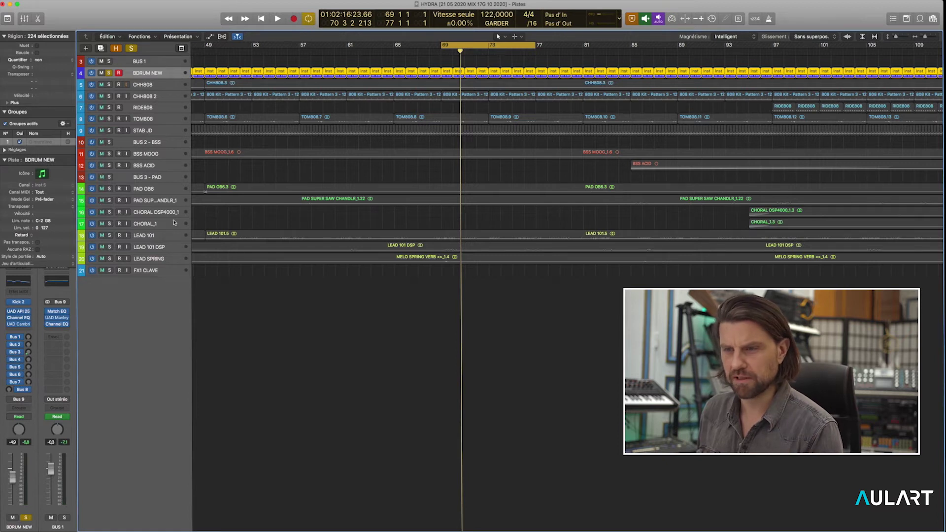
click(18, 318)
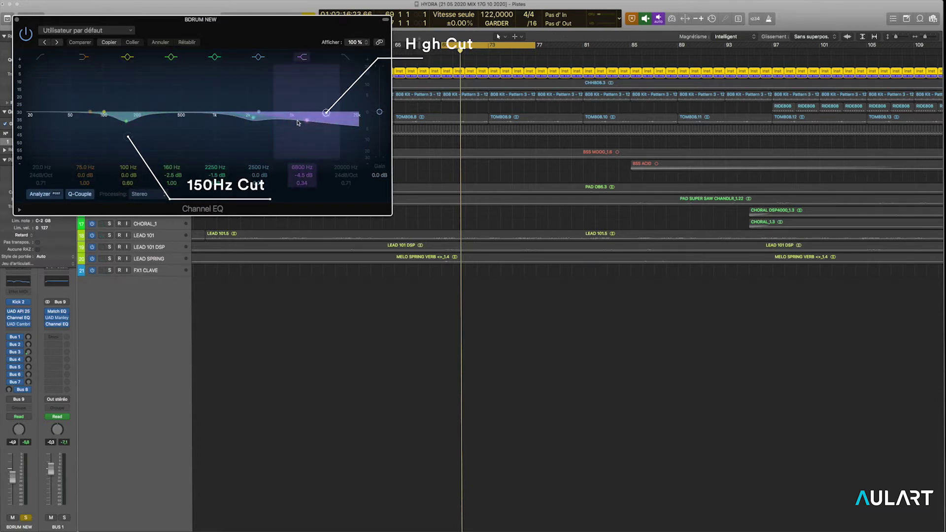
key(space)
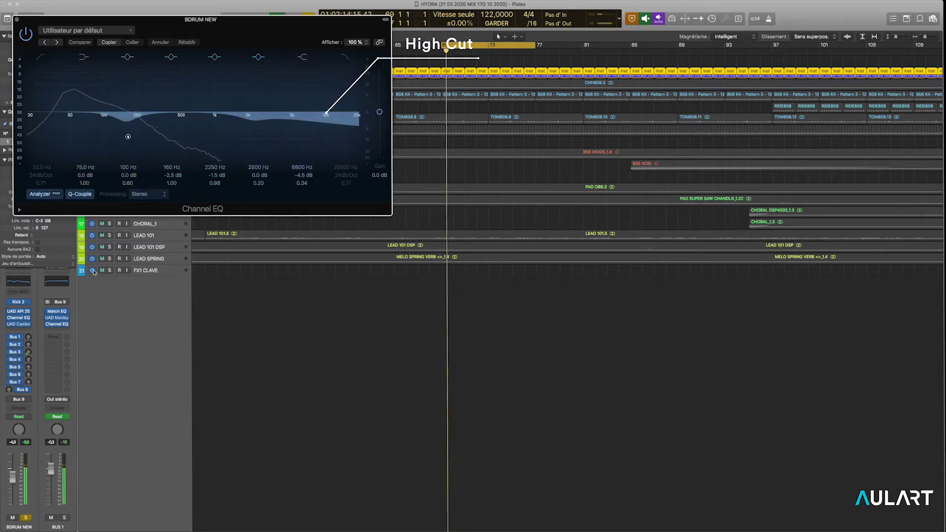
click(11, 317)
click(19, 324)
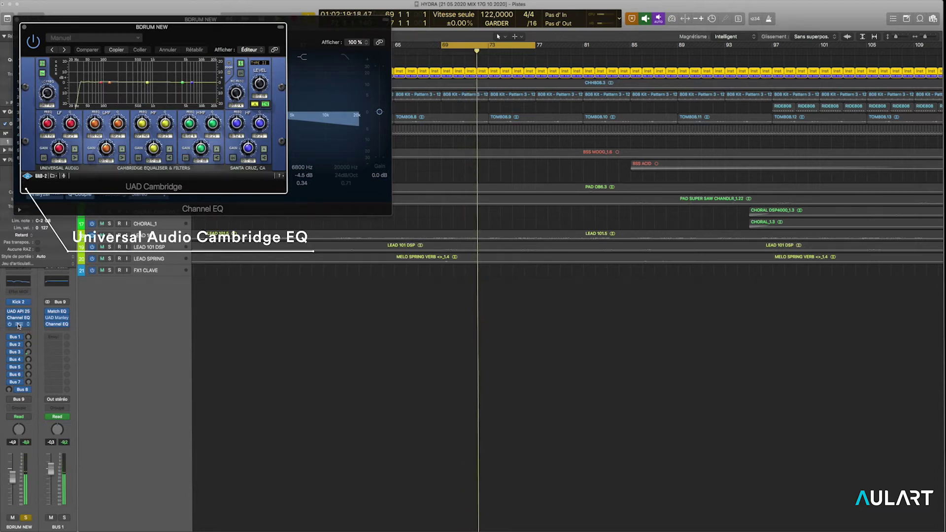
click(25, 27)
click(14, 19)
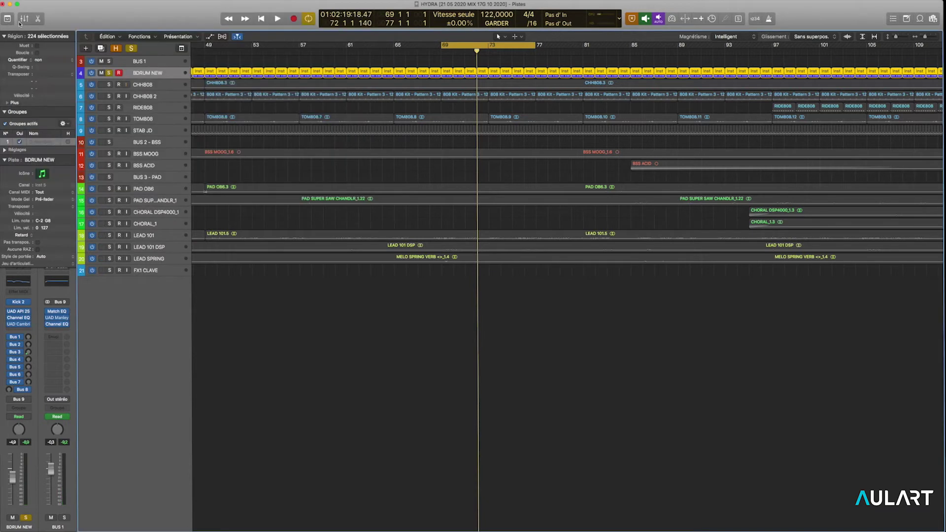
key(space)
click(14, 325)
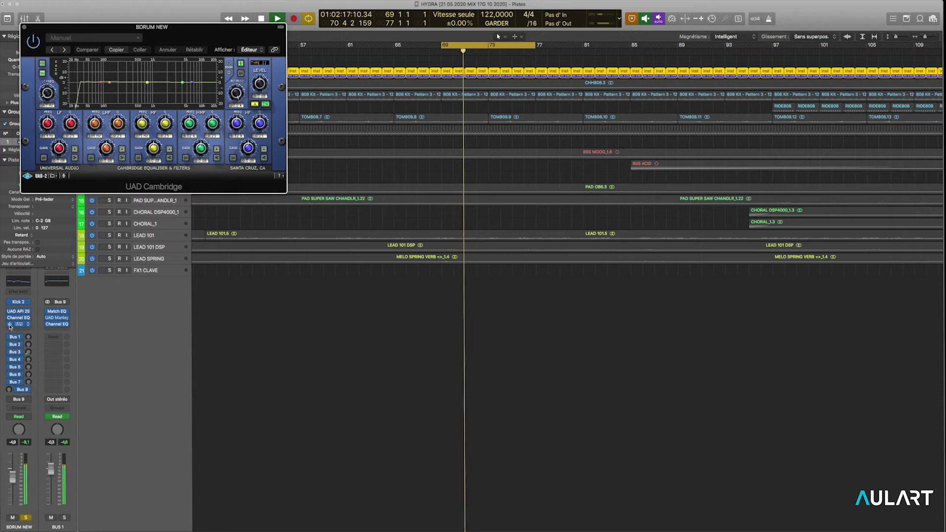
key(space)
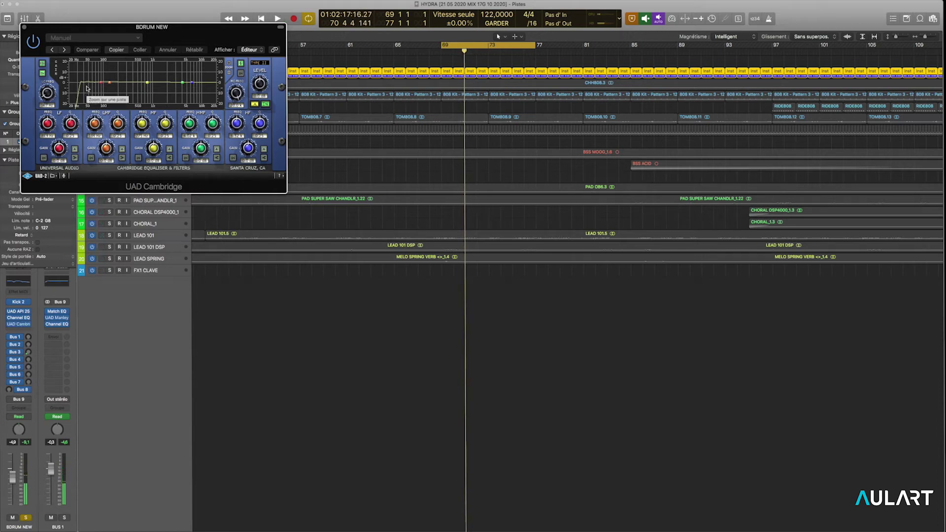
click(42, 63)
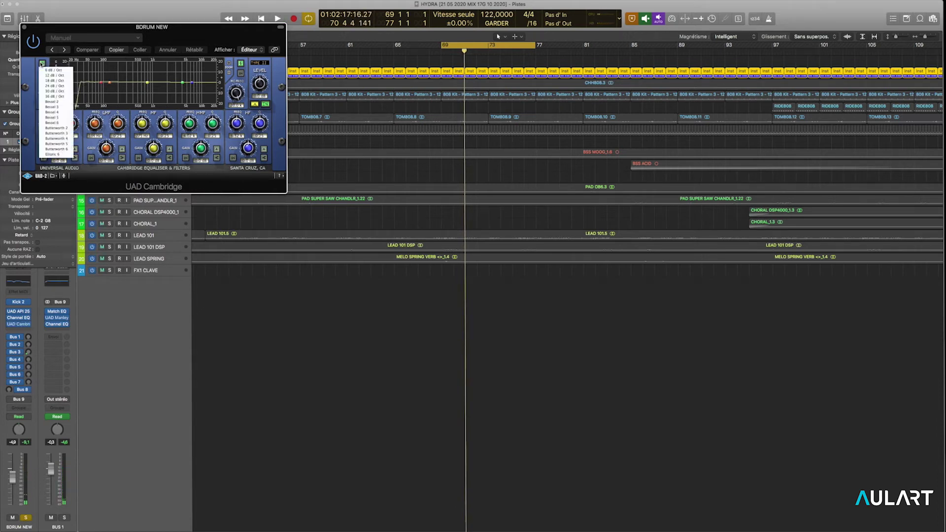
click(30, 69)
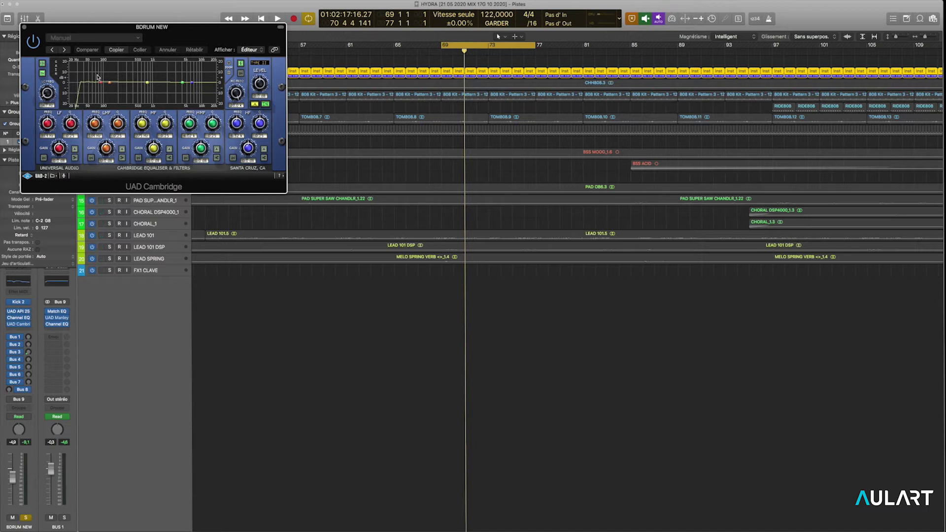
key(space)
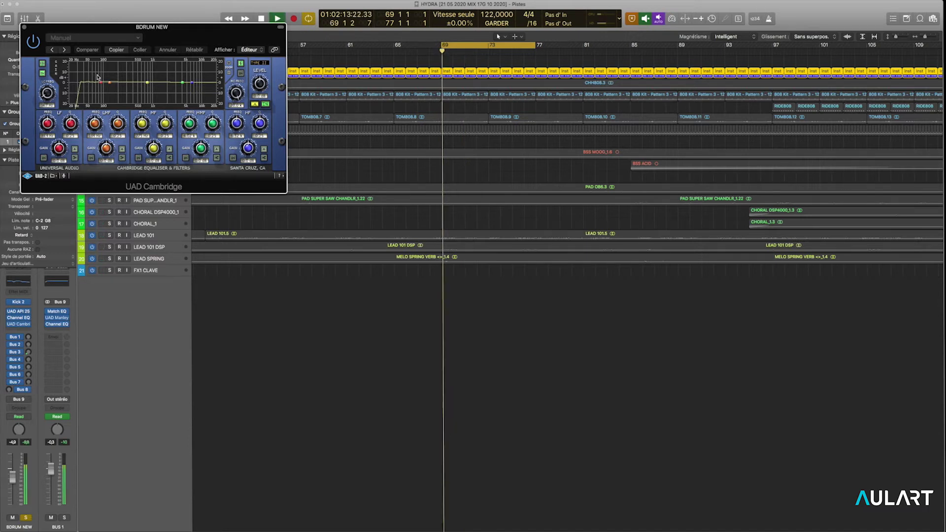
click(24, 27)
key(space)
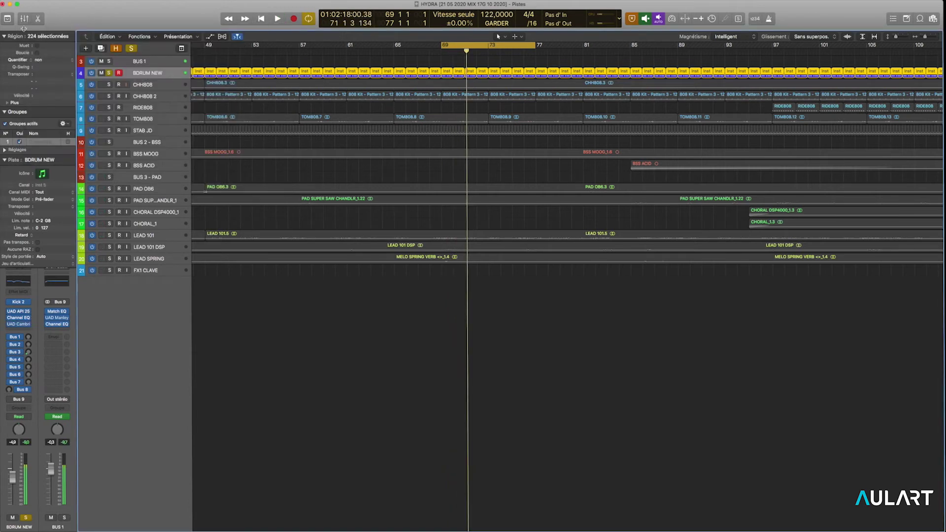
Mute BDRUM NEW, solo CHH808 and remove the BDRUM NEW solo.
click(101, 73)
click(109, 84)
click(109, 73)
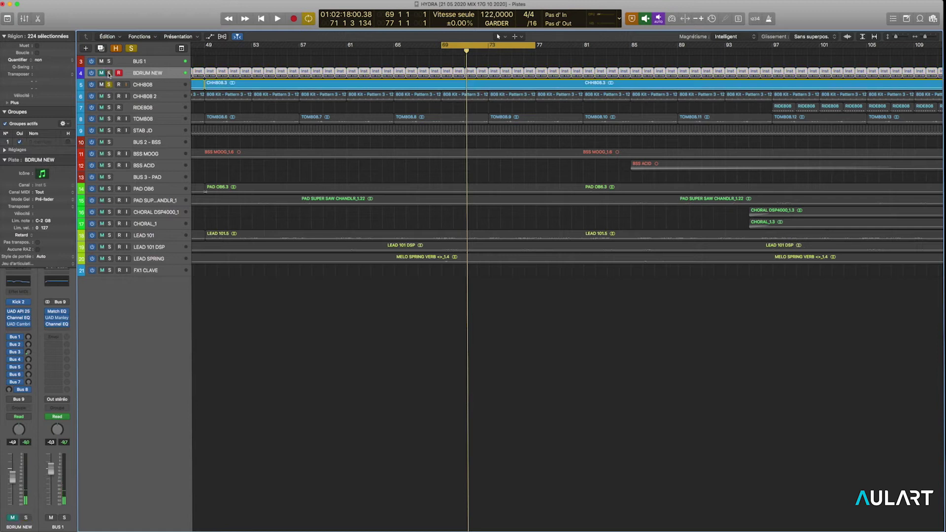
Play CHH808 and open its Channel EQ, showing a 710 Hz high-pass and -4.6 dB dip at 7400 Hz.
click(160, 86)
key(space)
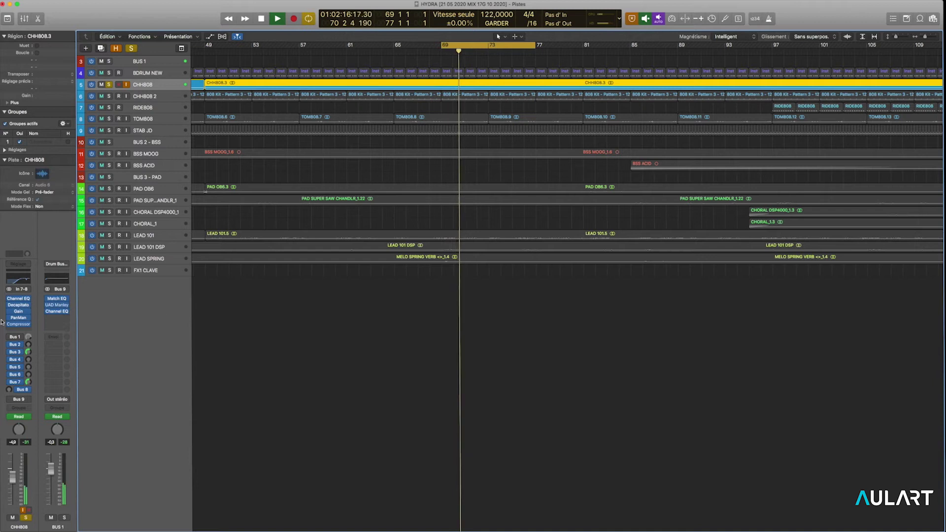
click(18, 299)
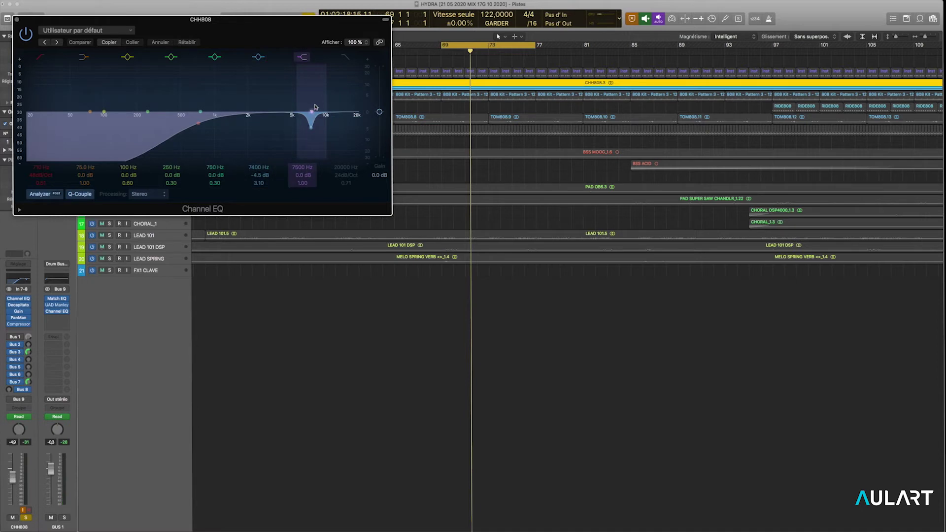
Open the Soundtoys Decapitator on CHH808, showing its Default preset with style A.
click(18, 308)
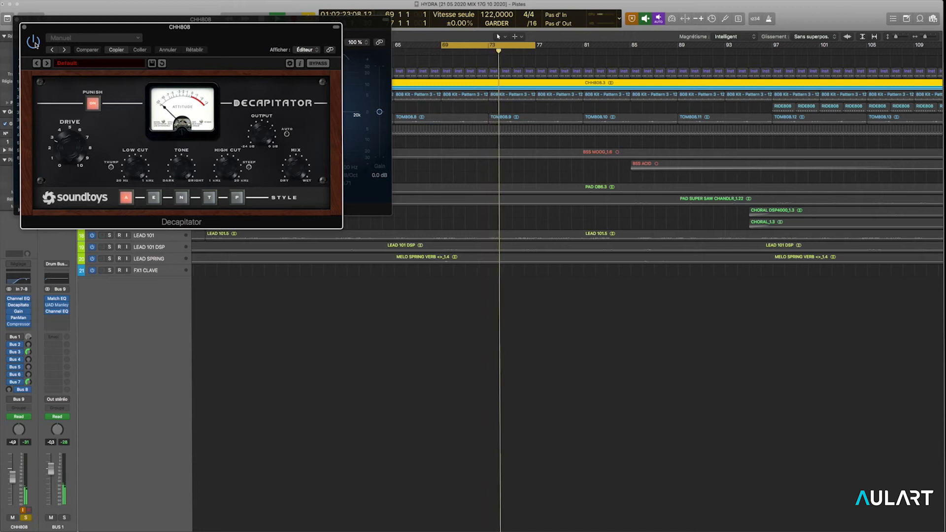
Close CHH808's Decapitator and Channel EQ windows with the V key command.
key(v)
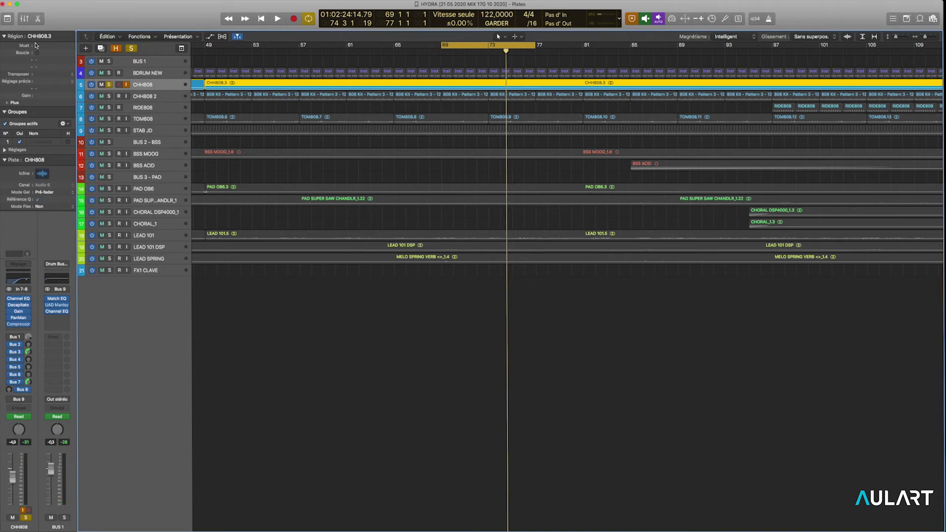
Audition the second hi-hat CHH808 2 soloed alone, then unsolo it and stop.
key(space)
key(space)
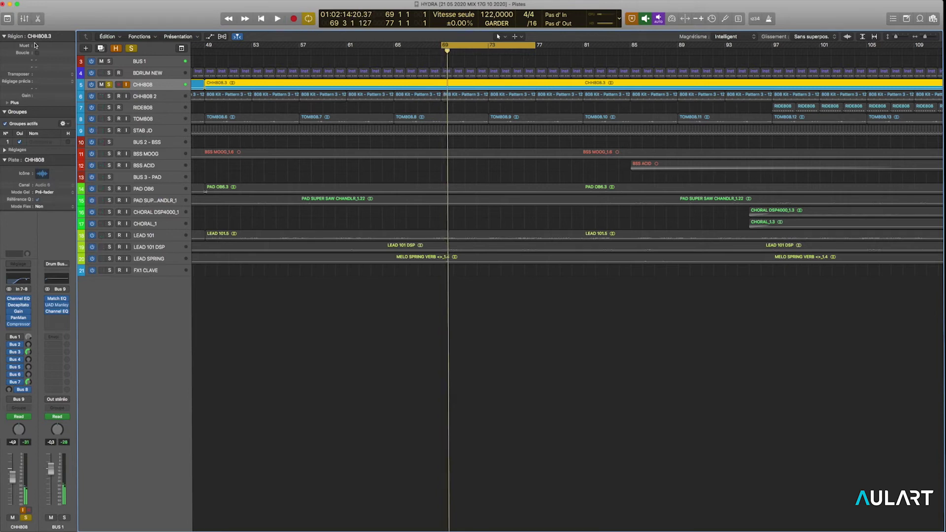
click(109, 85)
click(109, 96)
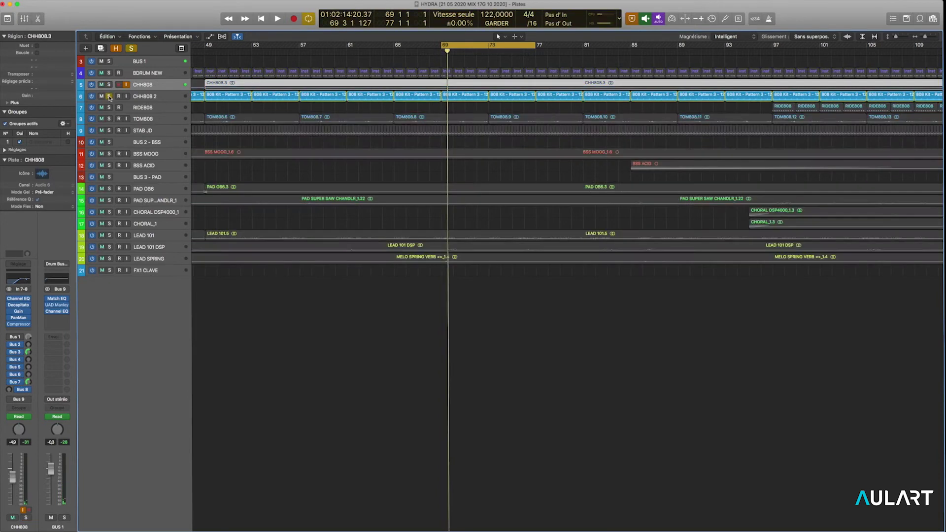
key(space)
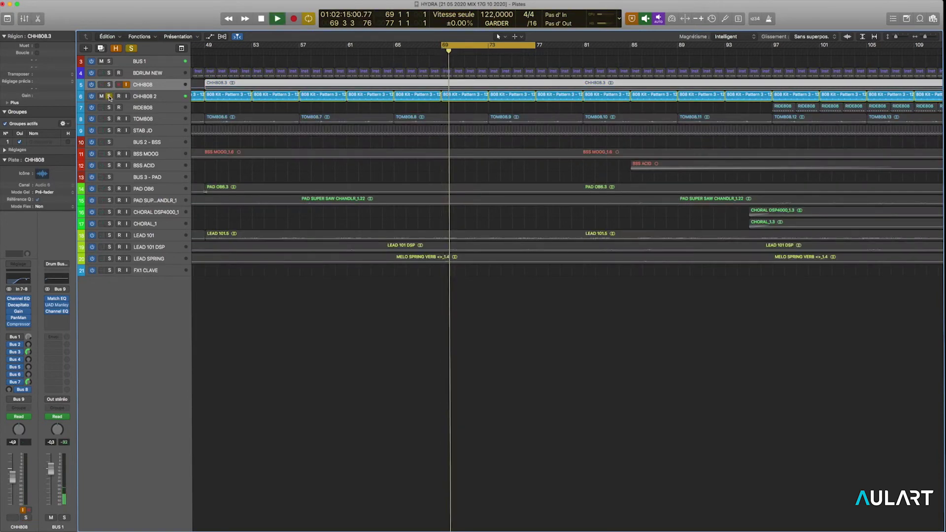
click(108, 97)
key(space)
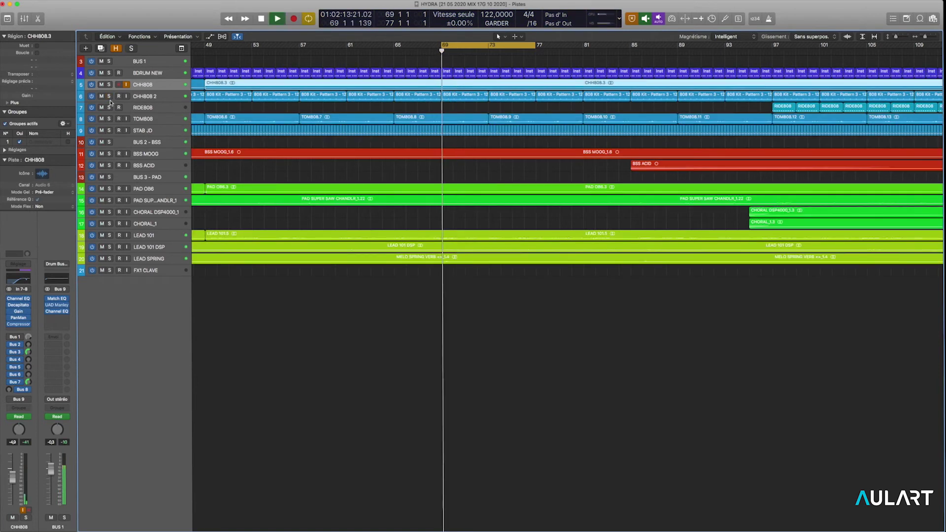
Solo RIDE808, turn off the cycle and play the ride from bar 102.
click(109, 108)
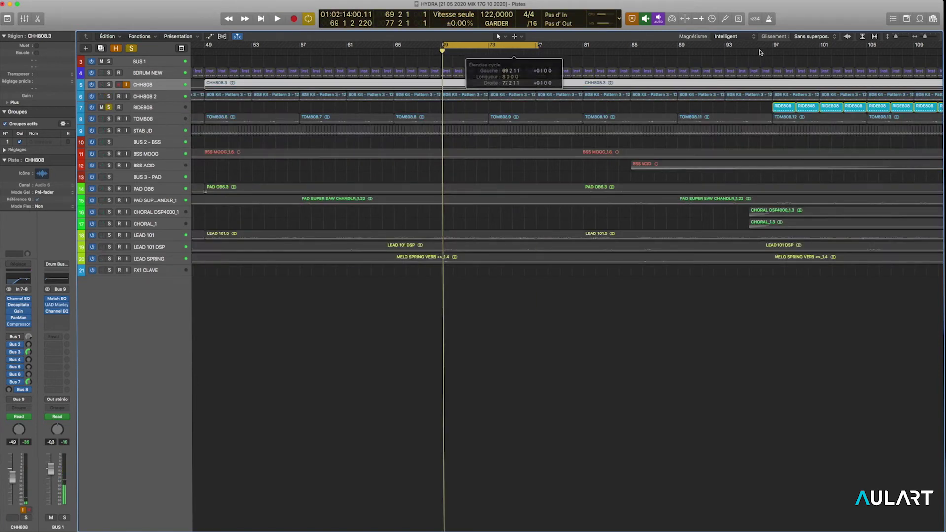
click(829, 51)
click(528, 45)
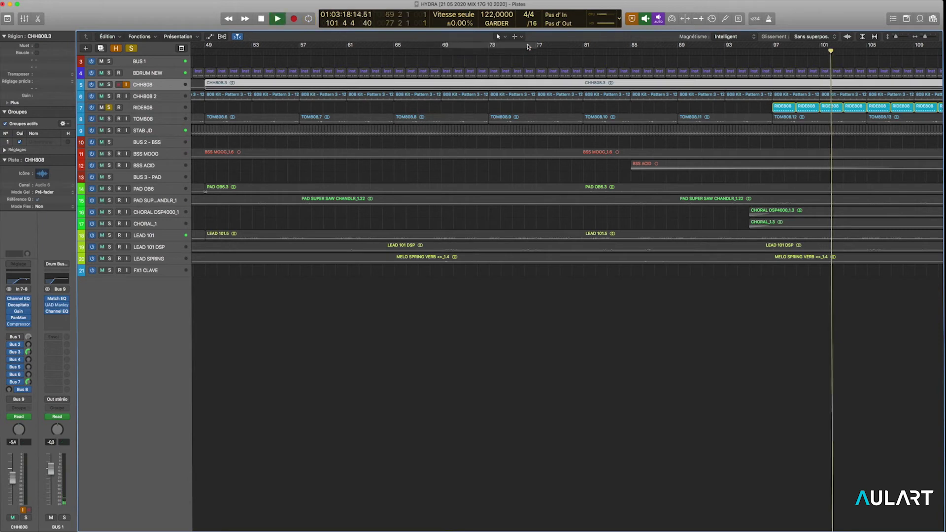
key(space)
scroll(915, 91, right, 10)
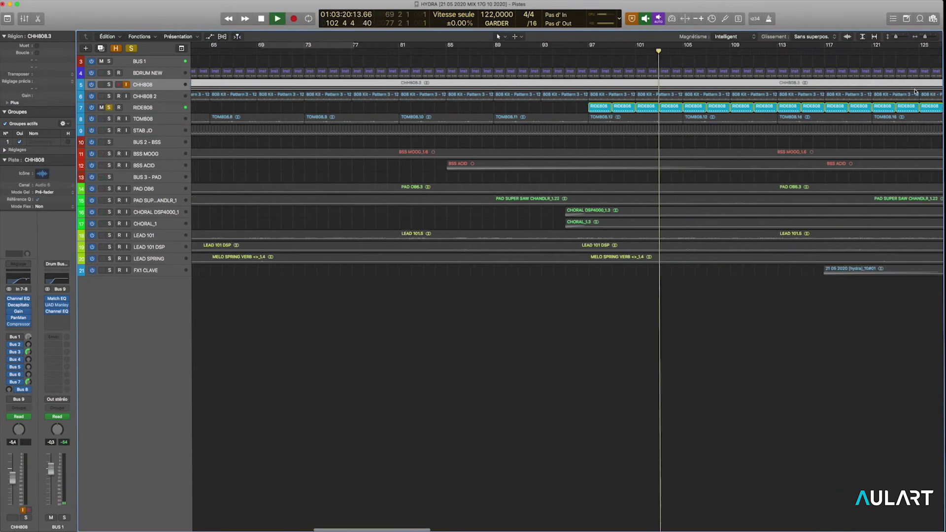
key(space)
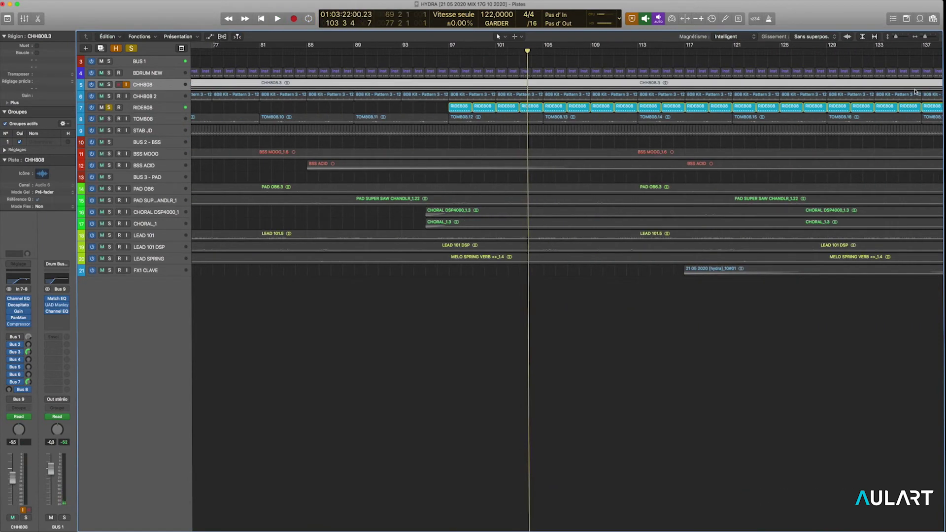
key(space)
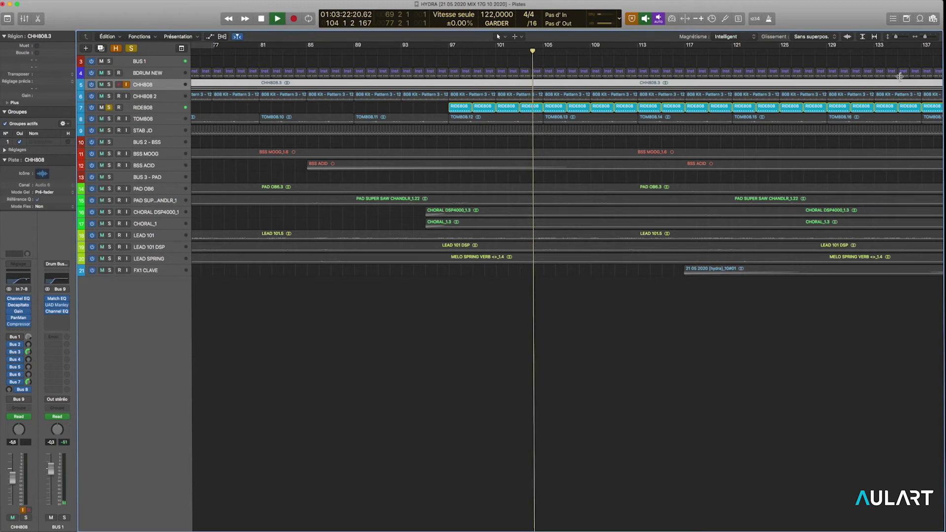
key(space)
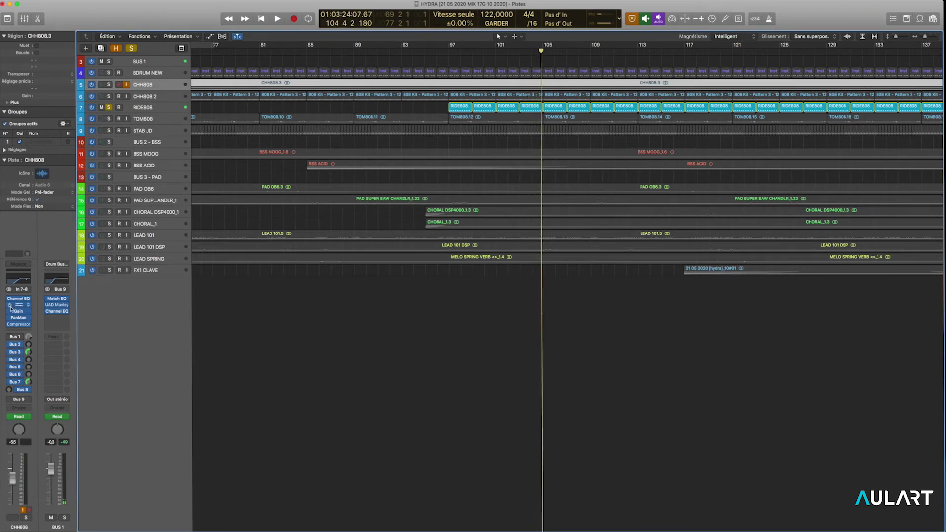
Open RIDE808's Compressor, then solo TOMB808 in its place and start playback.
click(147, 107)
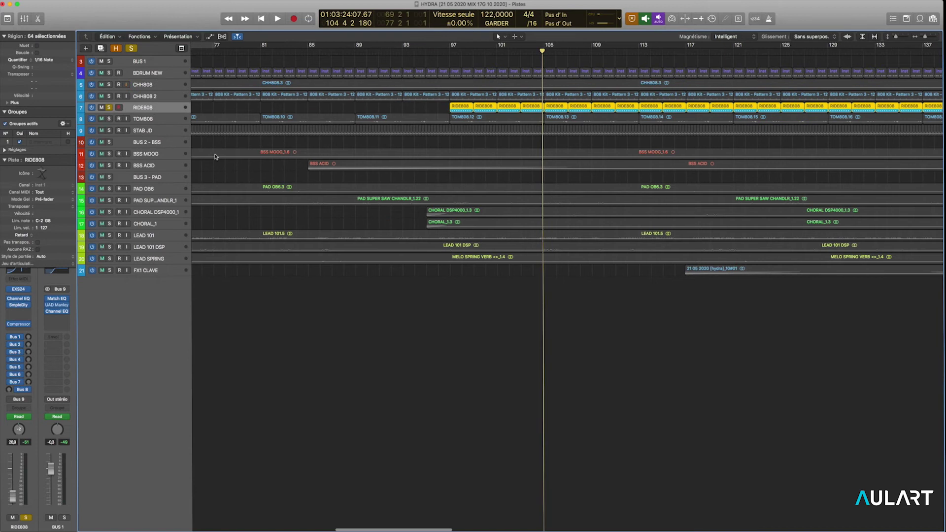
click(20, 325)
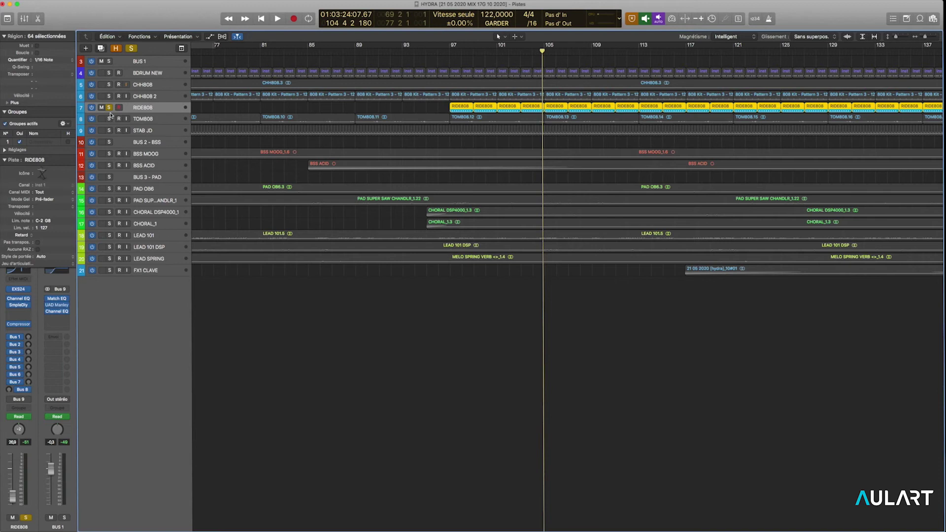
click(110, 121)
key(space)
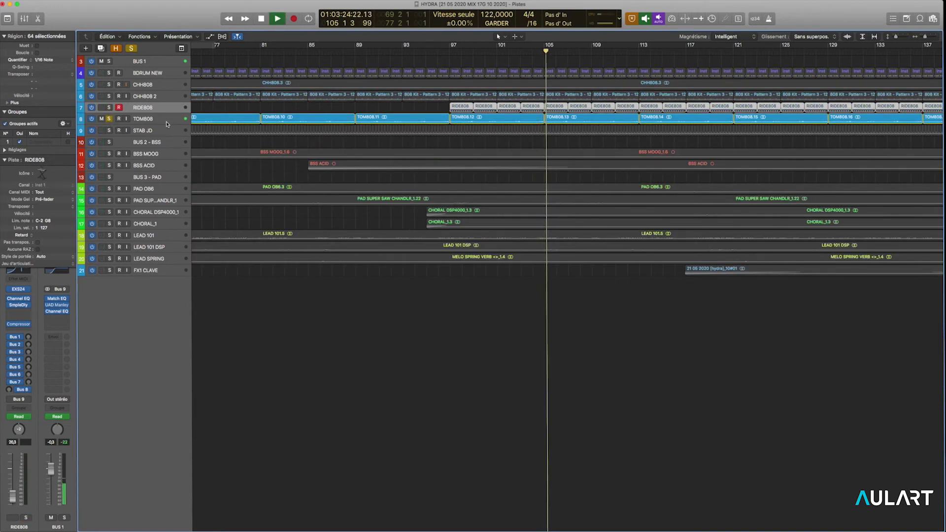
Open and close TOMB808's Channel EQ, then select the STAB JD track.
click(167, 123)
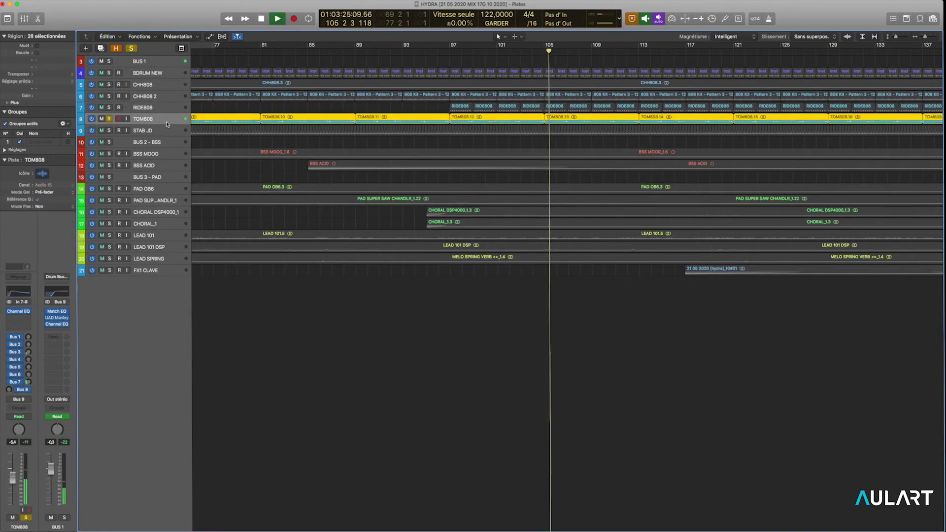
click(17, 313)
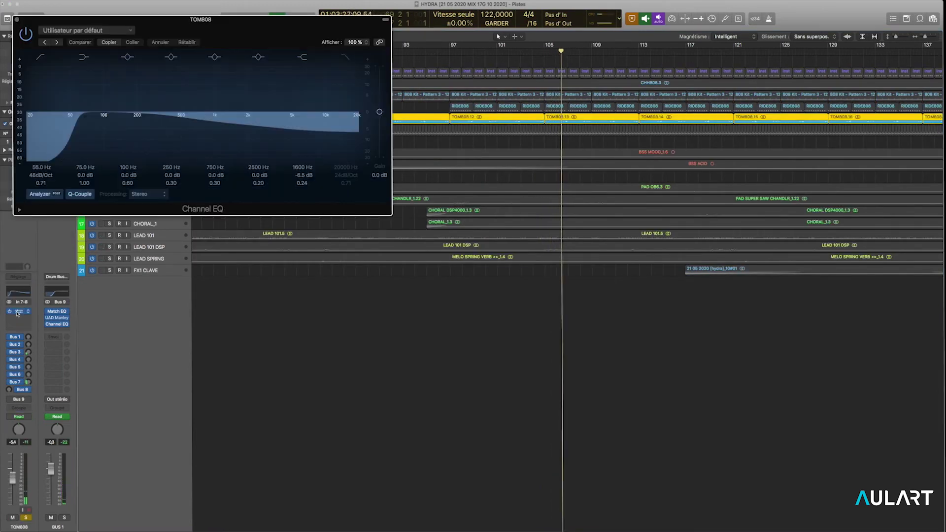
click(17, 20)
click(169, 133)
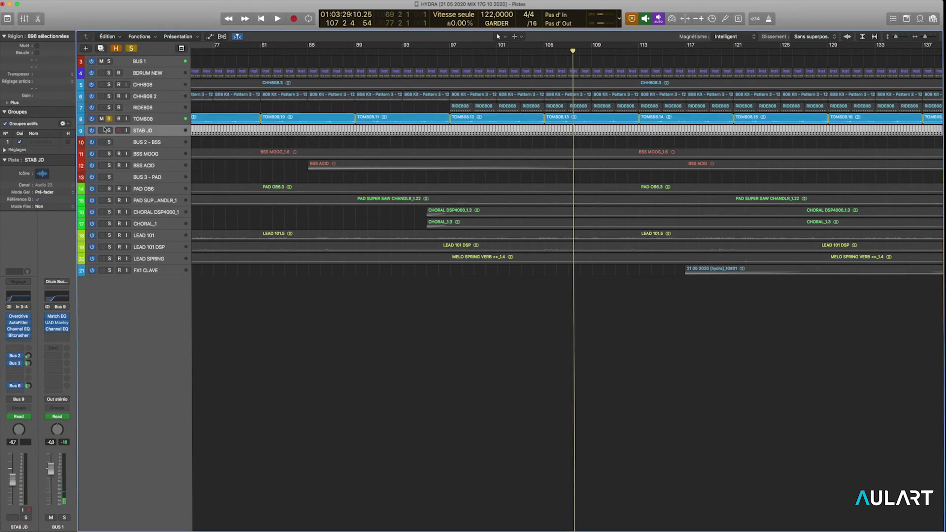
Solo STAB JD instead of the tom and set a cycle from bar 29 to 37.
click(108, 118)
click(108, 131)
key(space)
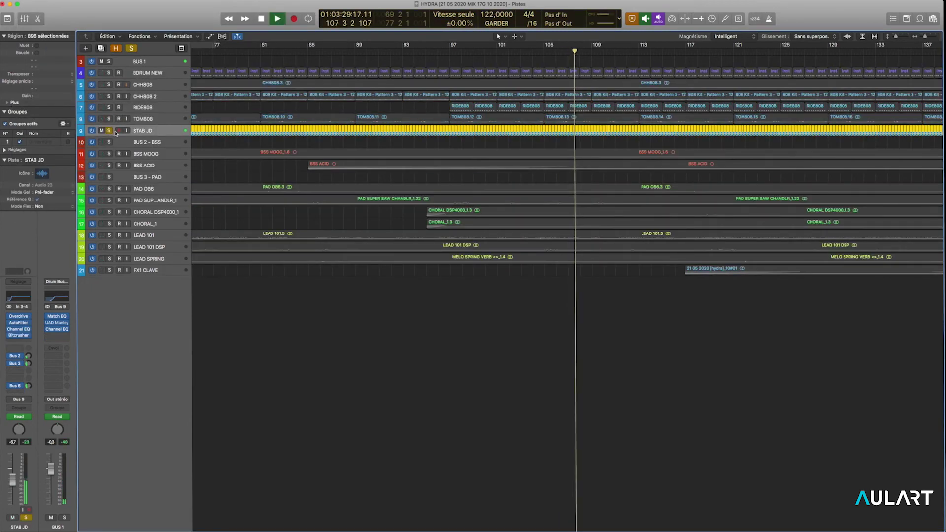
scroll(313, 61, left, 10)
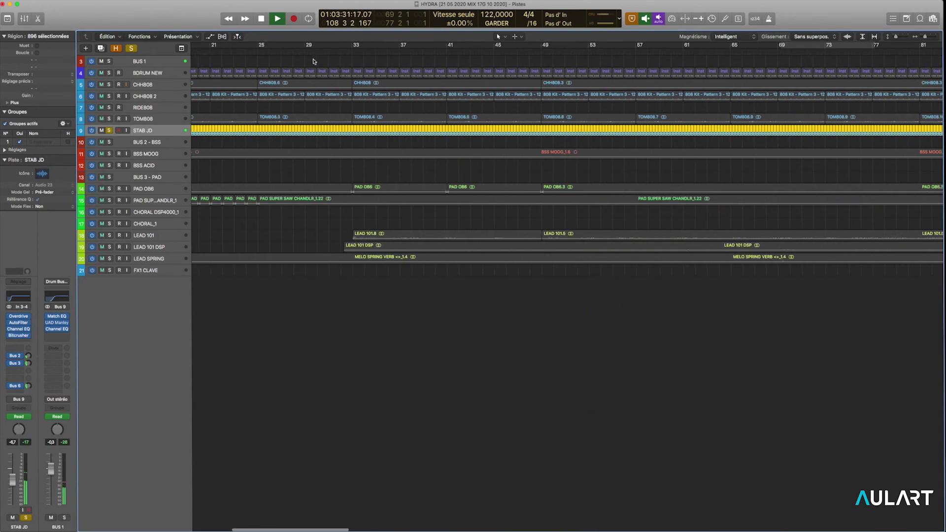
drag(308, 47, 400, 49)
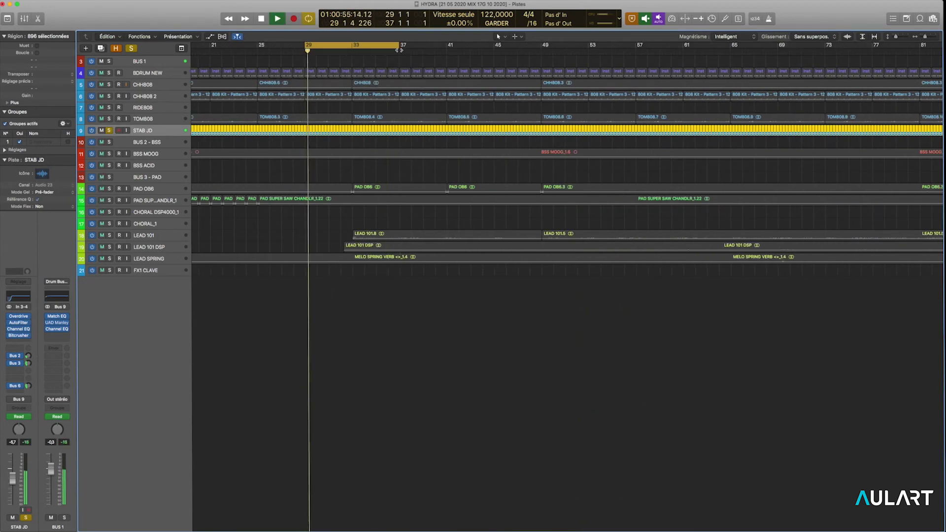
key(space)
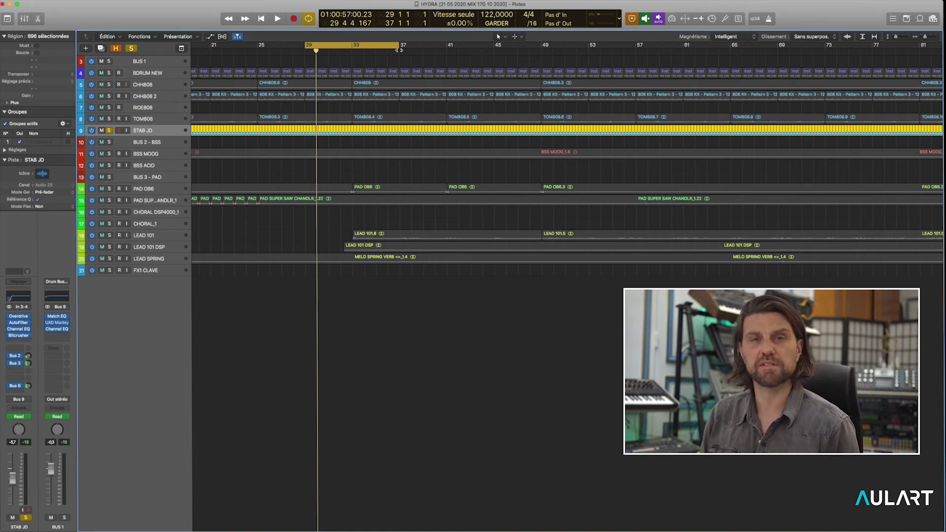
Move the solo from STAB JD to BUS 1, audition it, and return to bar 29.
click(109, 131)
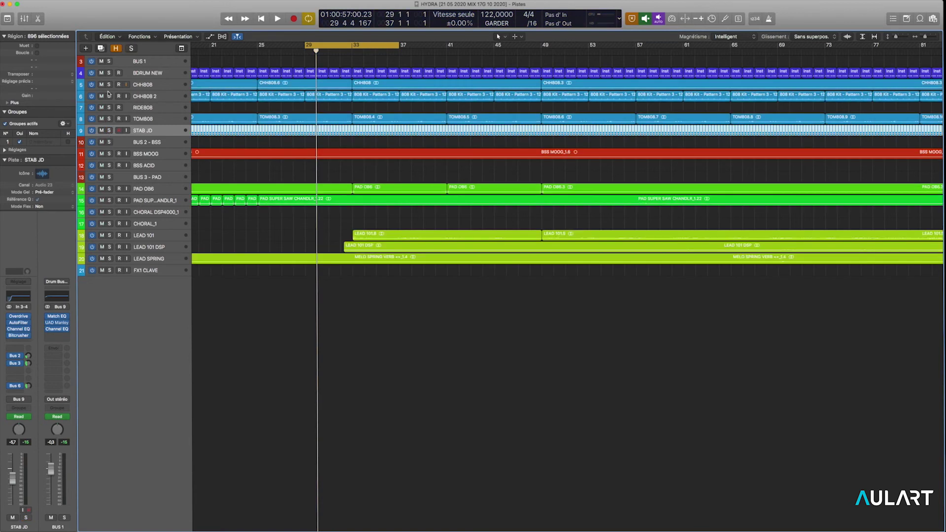
click(108, 62)
key(space)
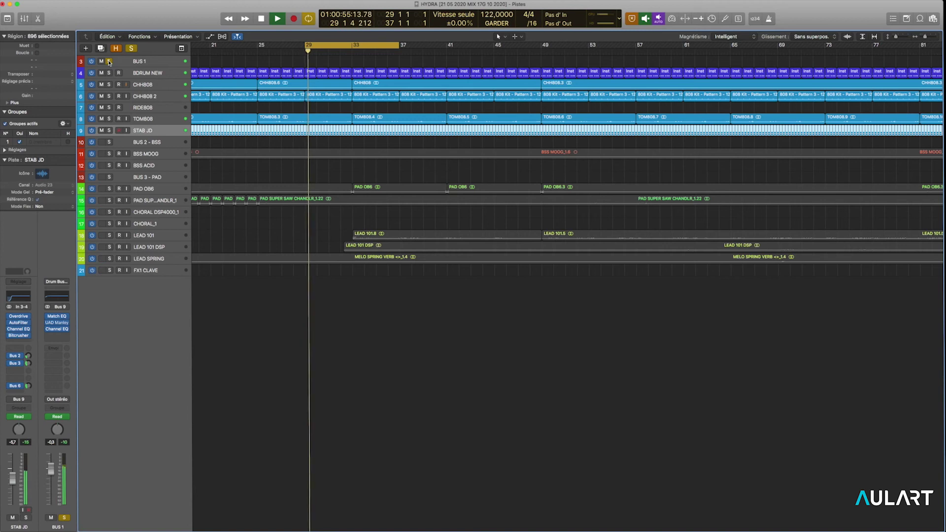
click(142, 62)
key(space)
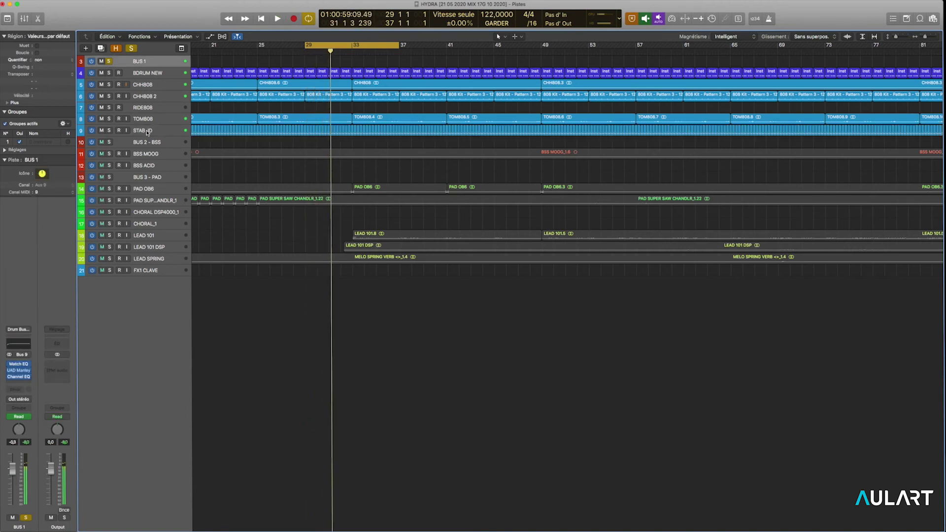
click(147, 131)
key(Return)
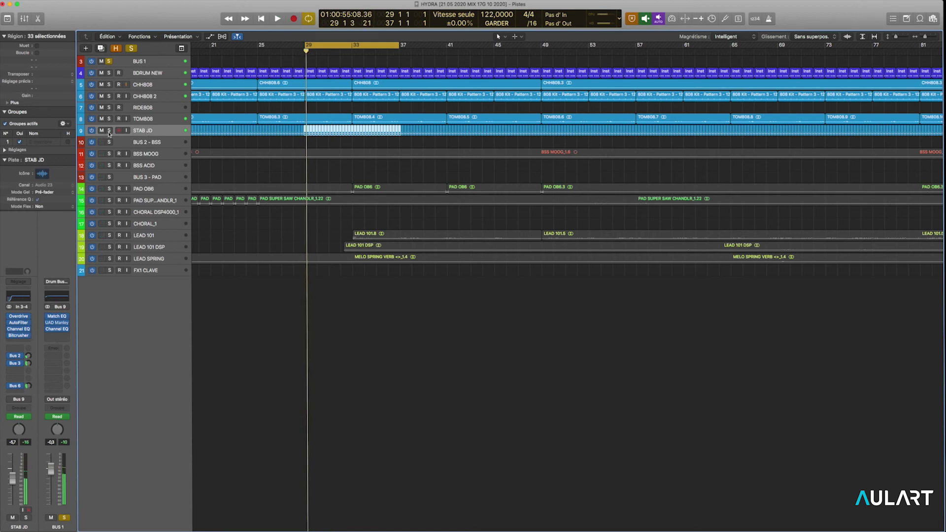
Play the bar 29–37 cycle with STAB JD soloed alone through its Overdrive, AutoFilter and Bitcrusher chain.
key(space)
click(109, 131)
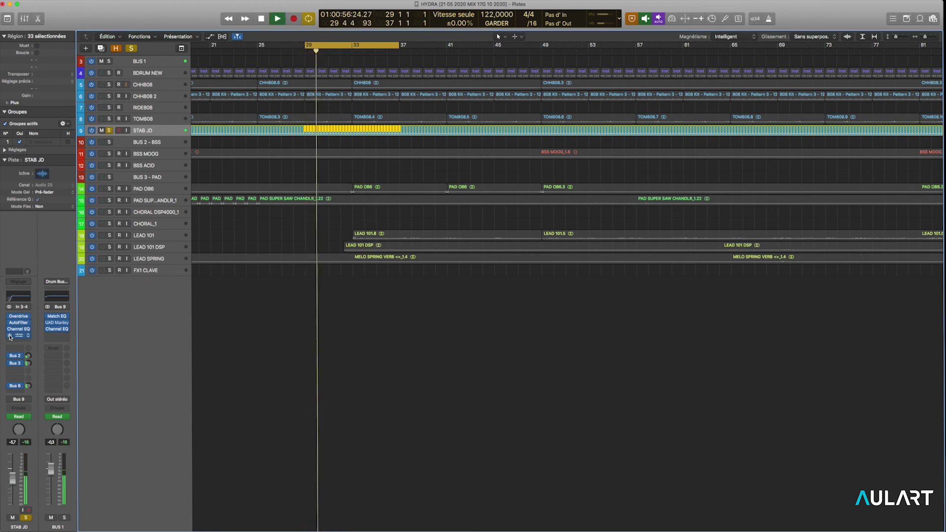
Solo the BUS 1 drum bus and remove STAB JD's solo.
click(110, 61)
click(109, 131)
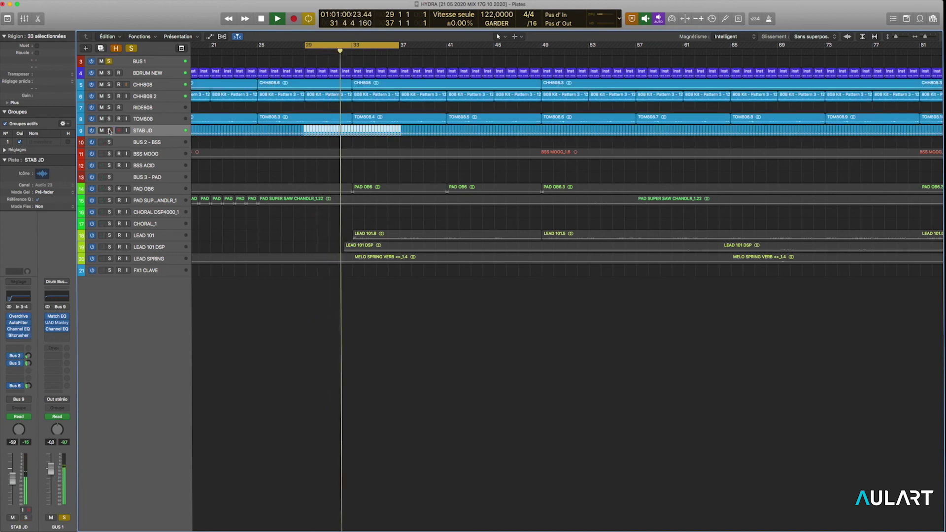